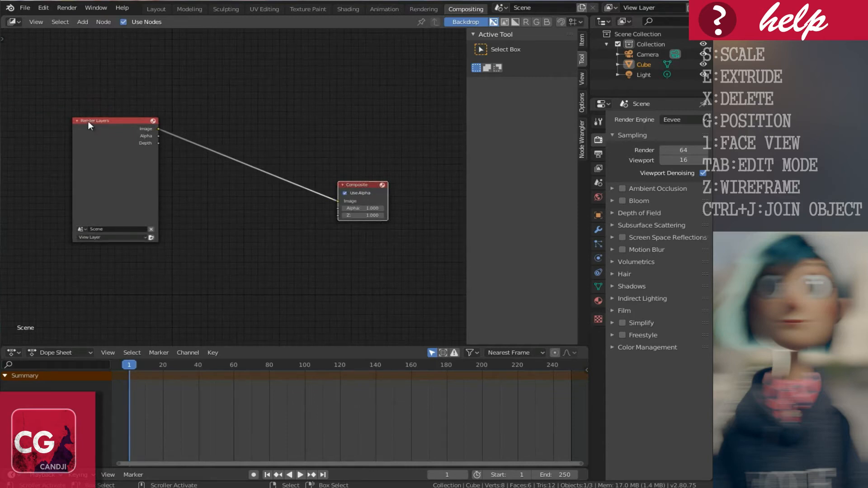
Step: Replace the Render Layers node with an Image input node and link its Image output to the Composite node's Image input
left_click(92, 122)
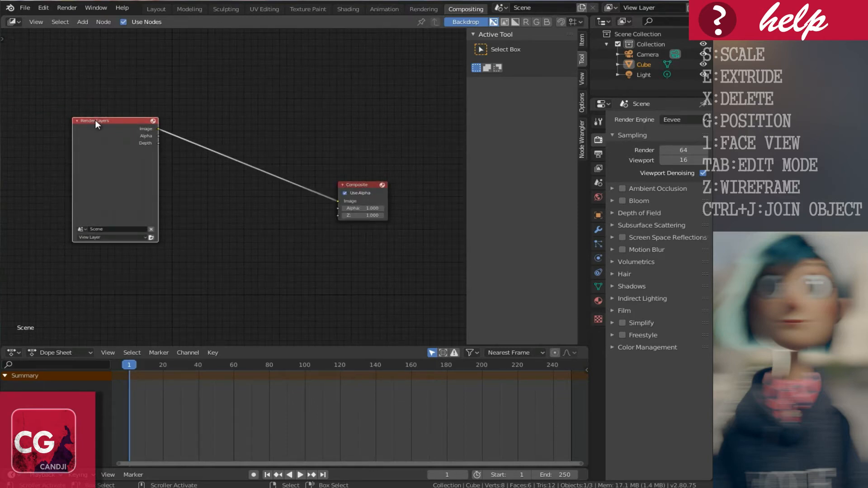
key("x")
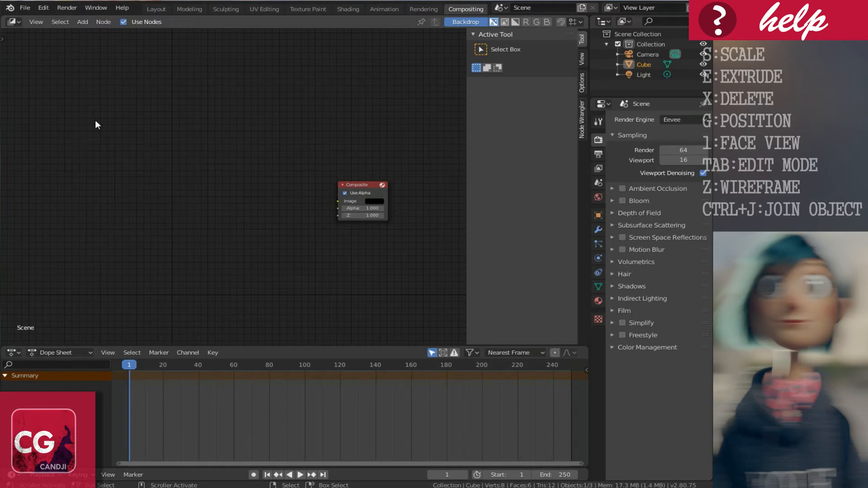
left_click(81, 22)
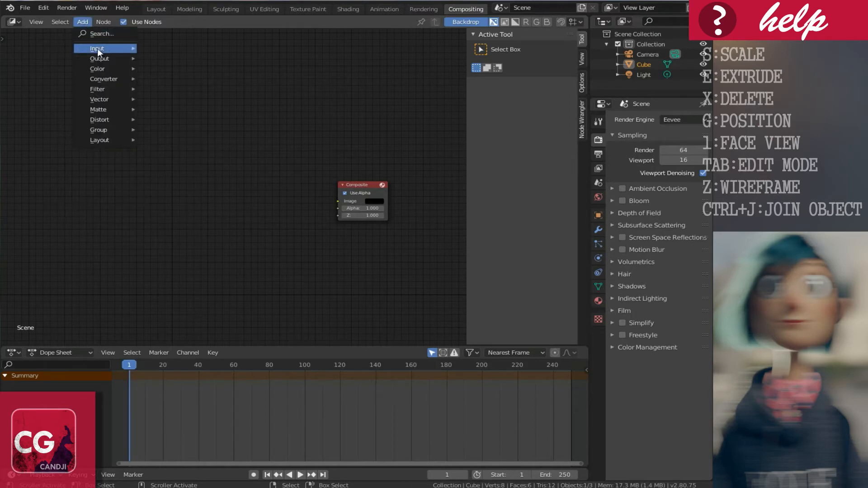
mouse_move(95, 50)
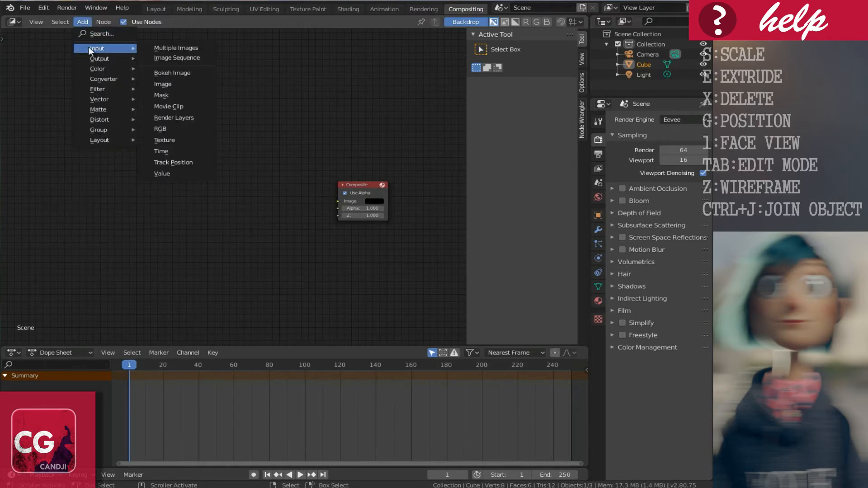
left_click(163, 84)
left_click(96, 145)
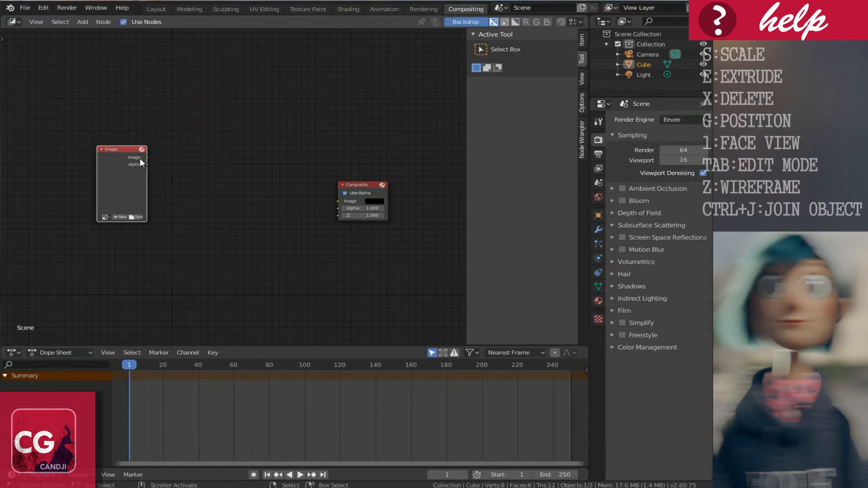
left_click_drag(148, 157, 338, 202)
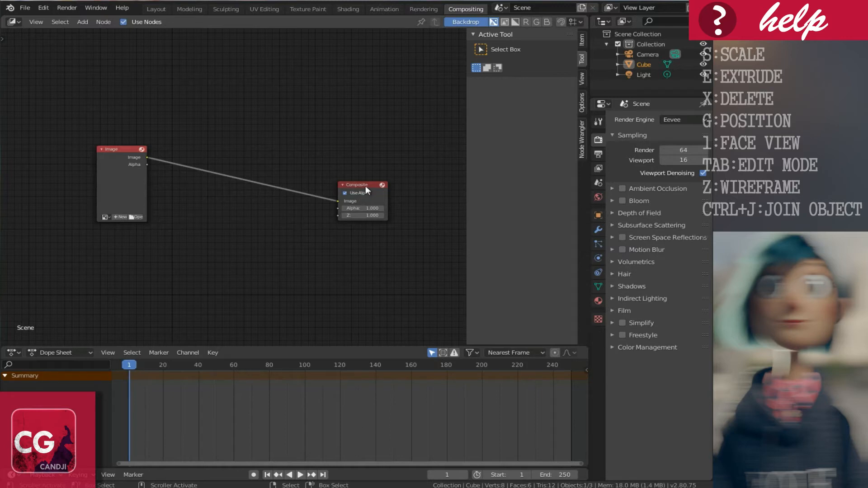
Step: Load 91bbbcf016241183fbe9980996b9a0db.jpg from the Desktop folder into the Image node
scroll(123, 220, "up", 3)
left_click(112, 223)
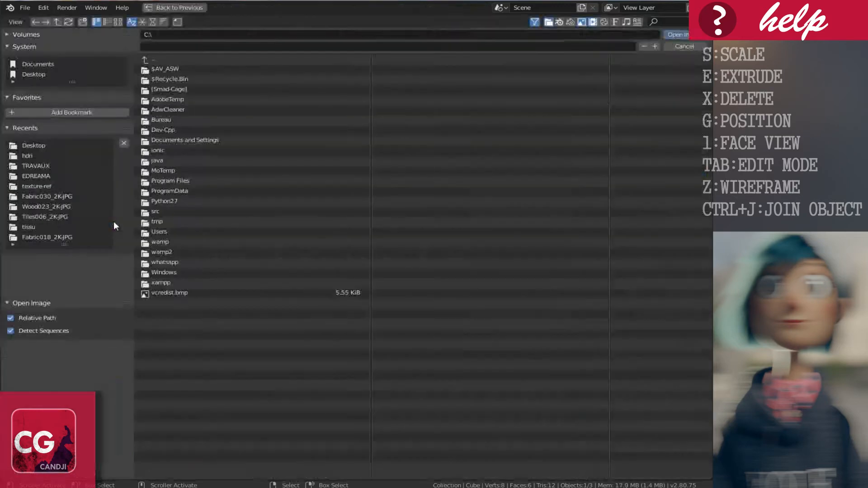
left_click(33, 75)
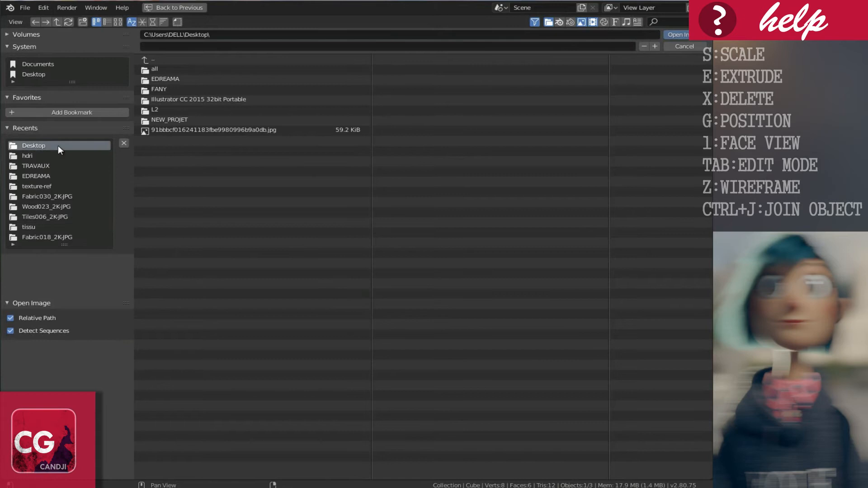
double_click(174, 130)
Step: Spread the nodes apart by moving the Image node farther up and left and the Composite node slightly up
scroll(137, 210, "down", 2)
middle_click_drag(187, 204, 185, 189)
left_click_drag(112, 137, 97, 123)
scroll(111, 162, "up", 3)
middle_click_drag(111, 162, 157, 186)
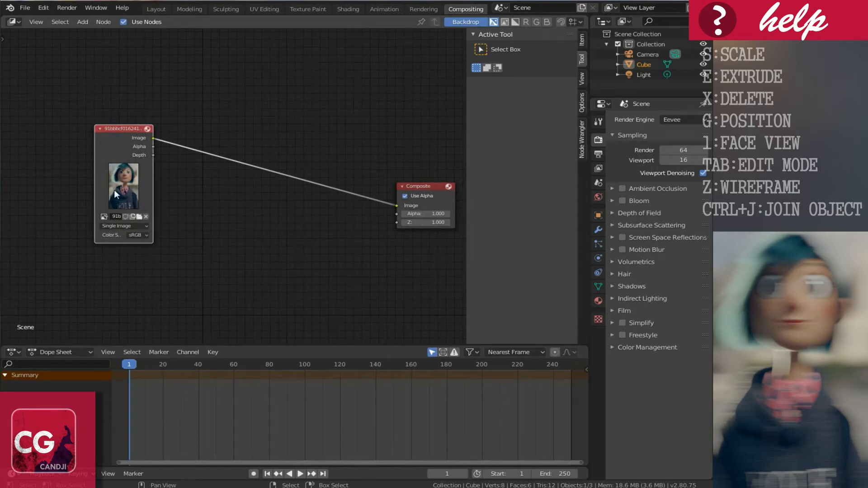
scroll(283, 205, "down", 1)
middle_click_drag(278, 200, 244, 207)
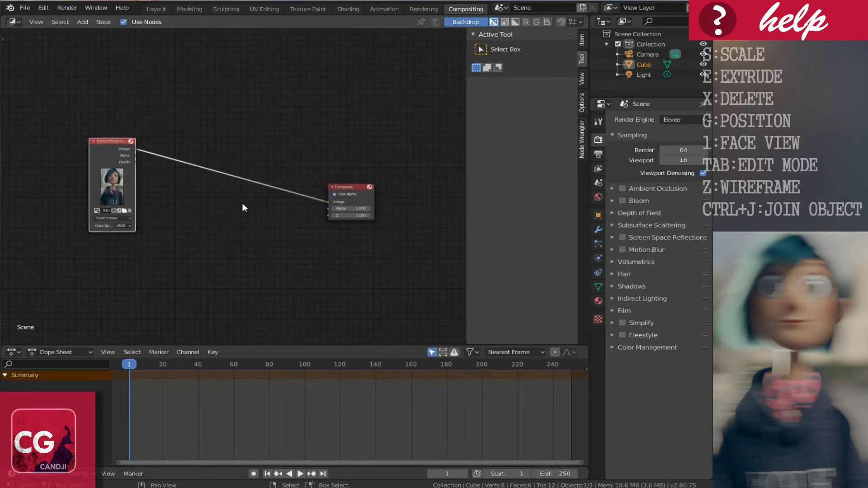
left_click_drag(110, 143, 104, 132)
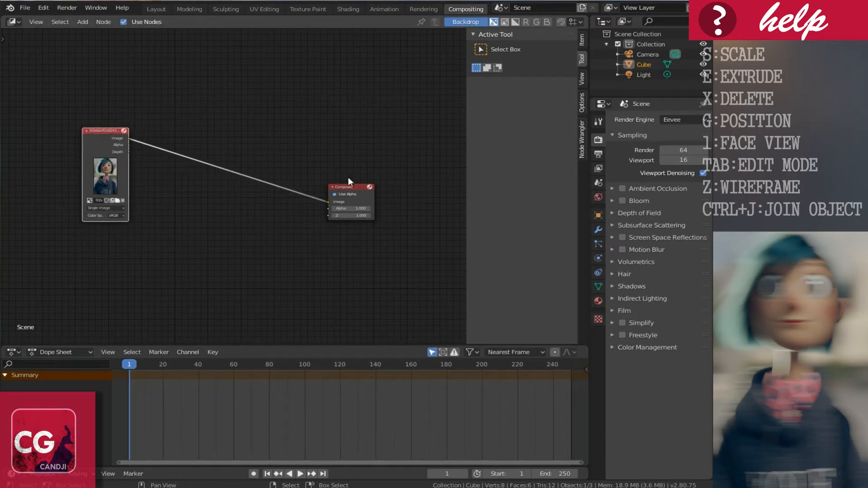
left_click_drag(356, 189, 361, 176)
left_click_drag(102, 130, 94, 120)
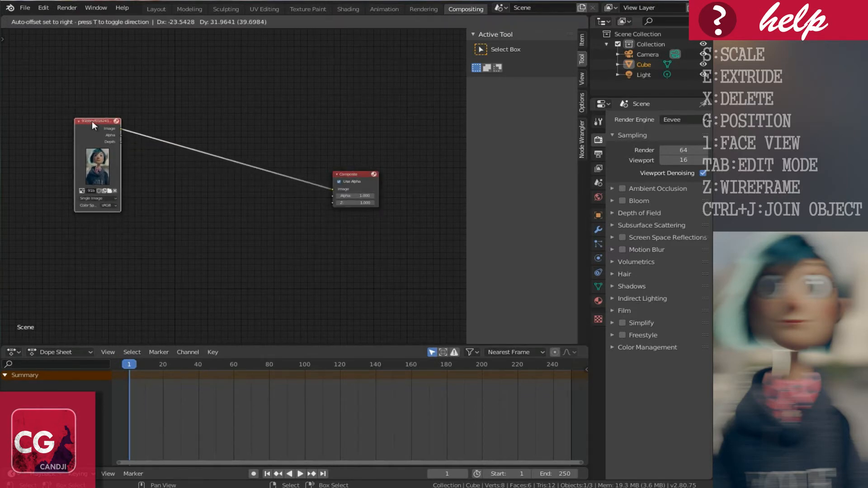
Step: Add a Viewer output node below the Composite node and link the Image node's Image output to it
left_click(82, 24)
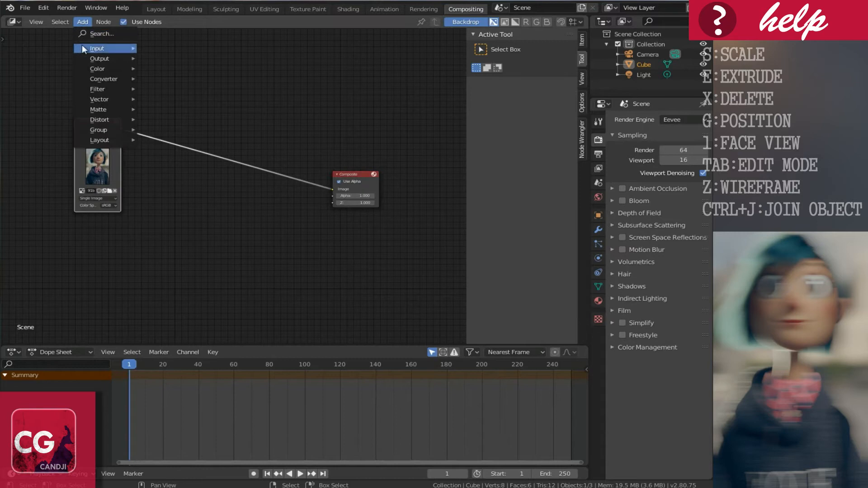
mouse_move(82, 46)
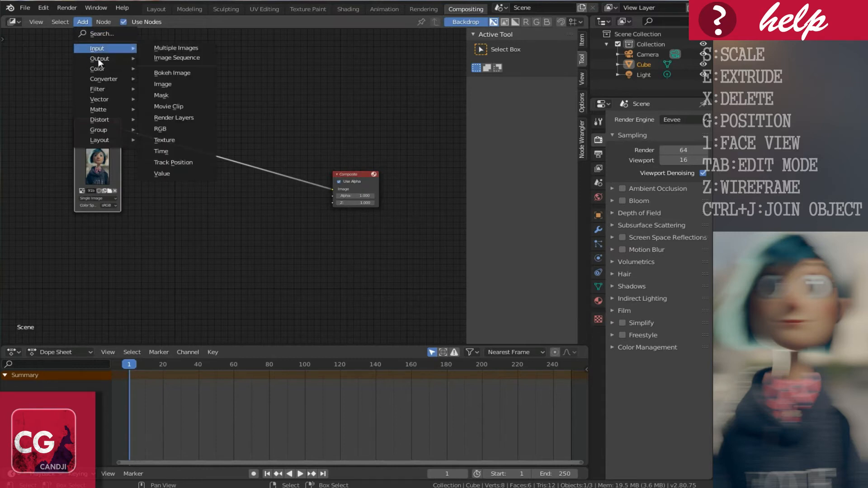
mouse_move(99, 63)
left_click(159, 102)
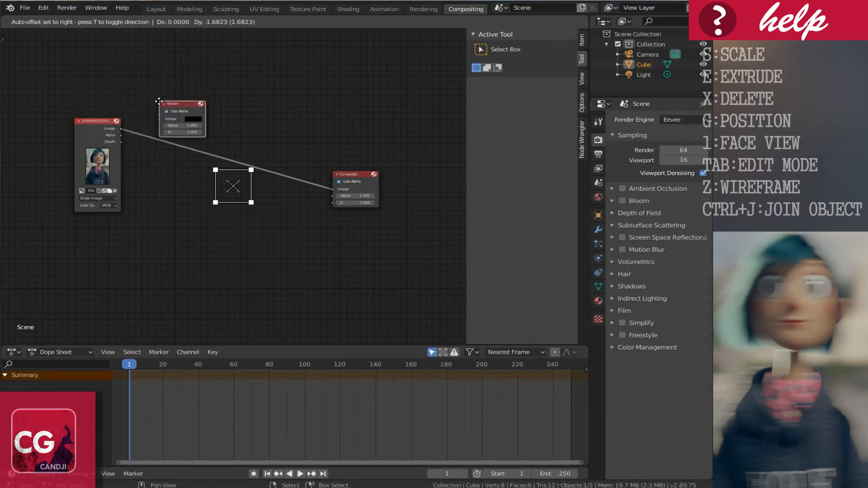
left_click(332, 220)
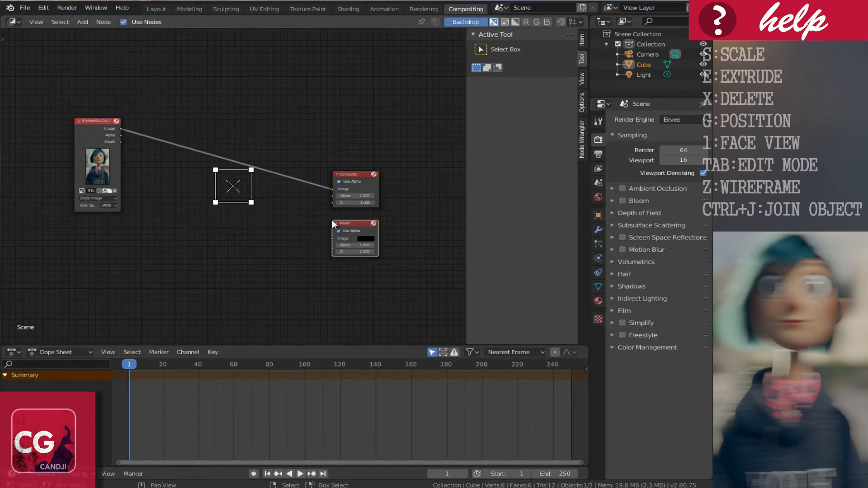
left_click_drag(121, 128, 329, 236)
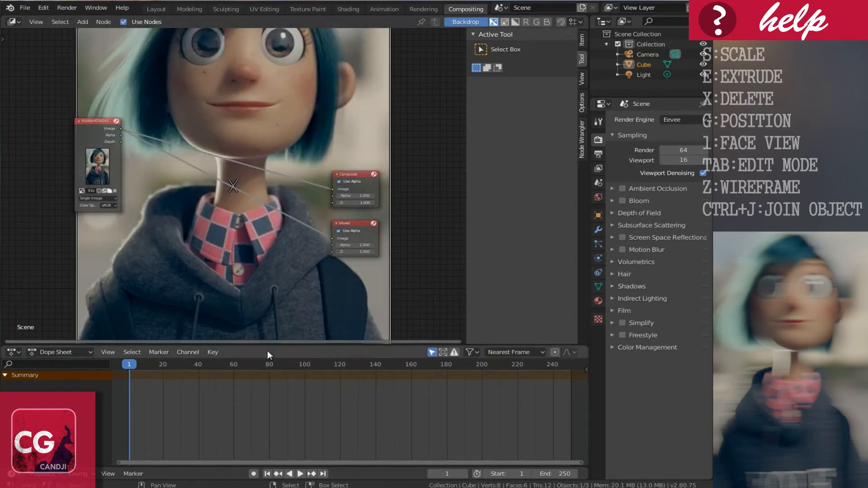
Step: Enlarge the node editor by shrinking the Dope Sheet area, and move the Image node farther left over the backdrop
left_click_drag(267, 346, 269, 434)
left_click_drag(89, 167, 40, 176)
scroll(210, 289, "down", 1)
middle_click_drag(210, 289, 244, 311)
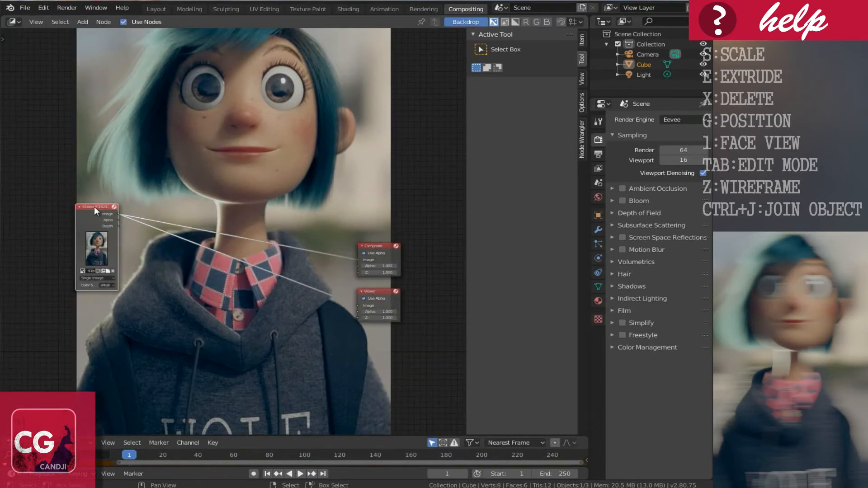
left_click_drag(96, 206, 81, 196)
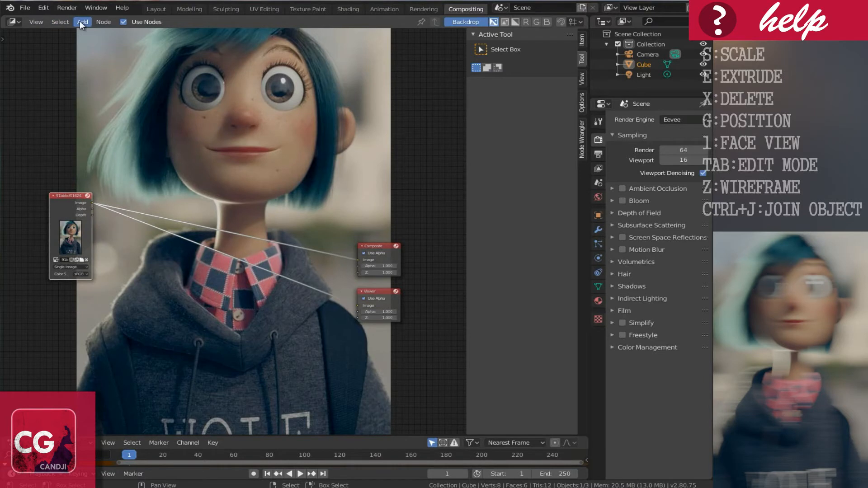
Step: Insert a Blur filter node into the link between the Image and Composite nodes, placed above the Viewer link
left_click(82, 22)
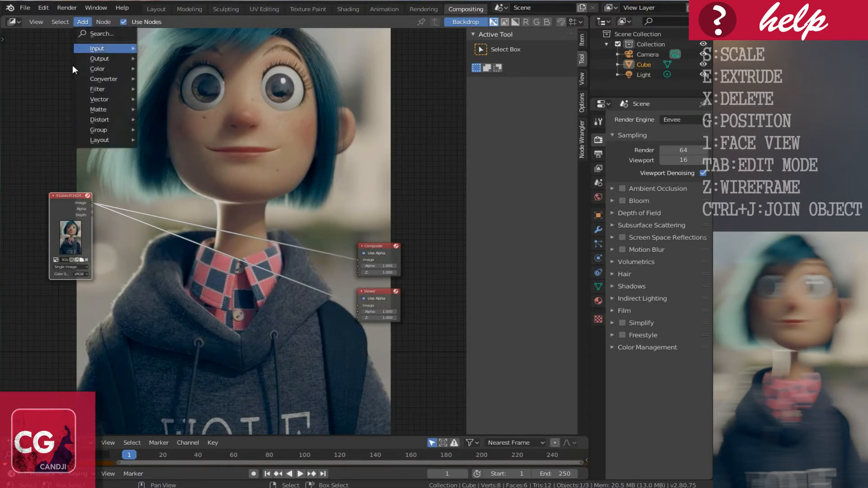
mouse_move(89, 91)
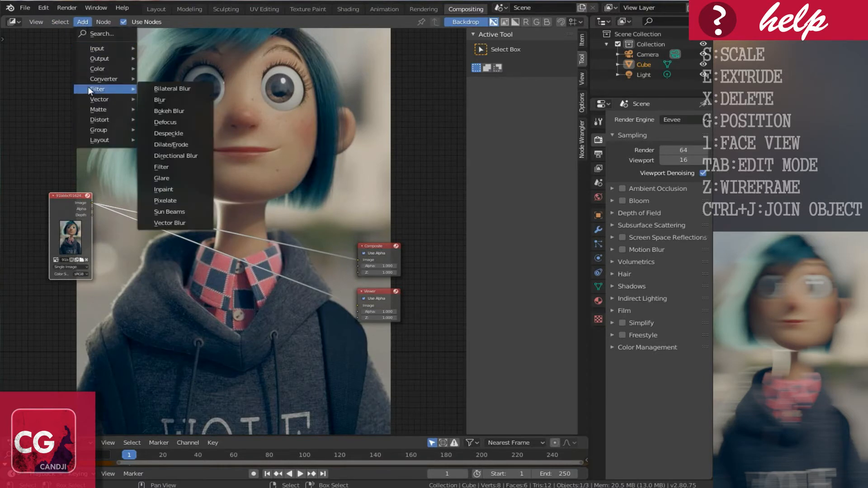
left_click(156, 99)
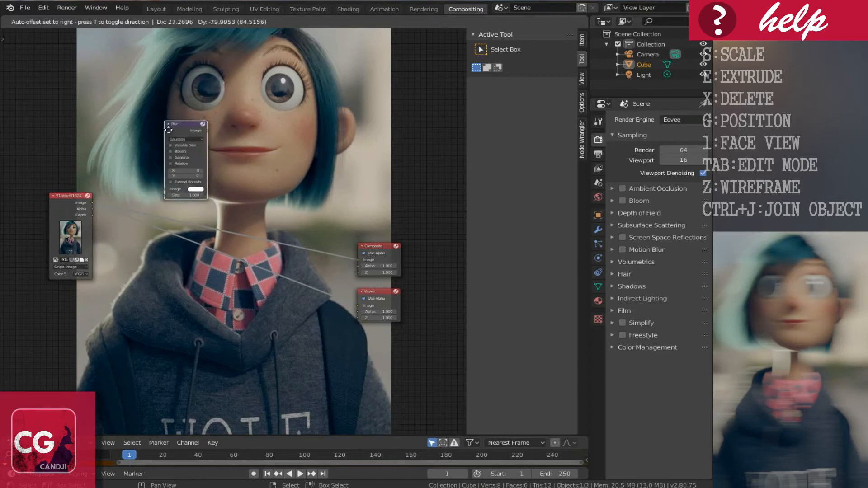
left_click(183, 161)
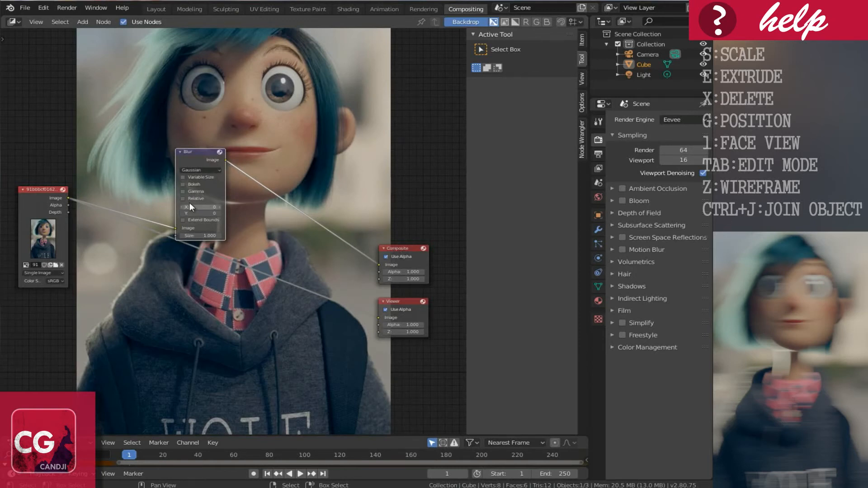
left_click_drag(188, 151, 172, 131)
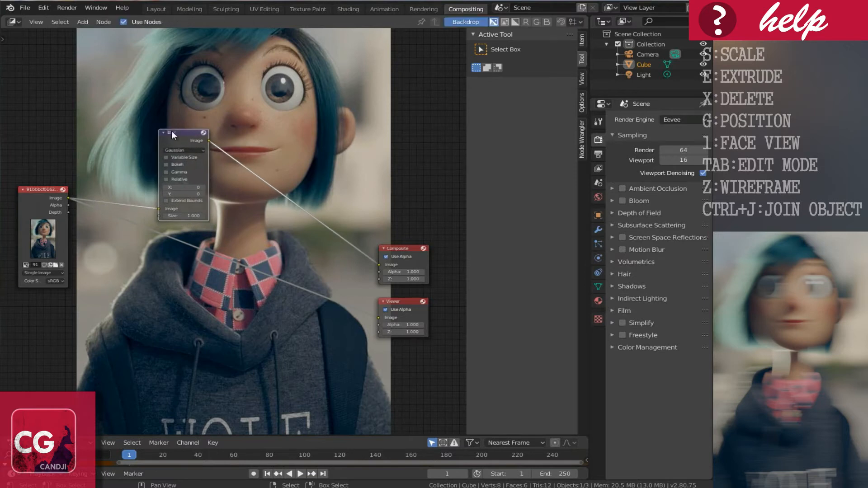
Step: Set the Blur node's X size to 18
scroll(178, 156, "up", 1)
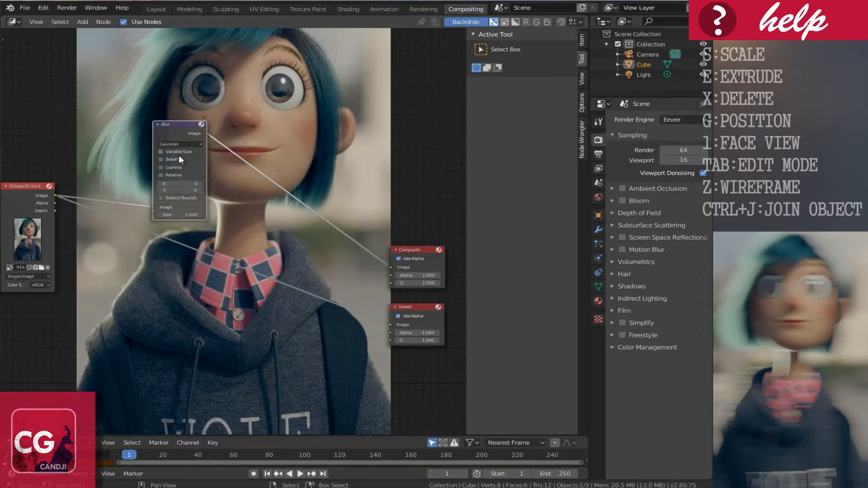
scroll(163, 185, "up", 1)
left_click(168, 177)
type("18")
key("Return")
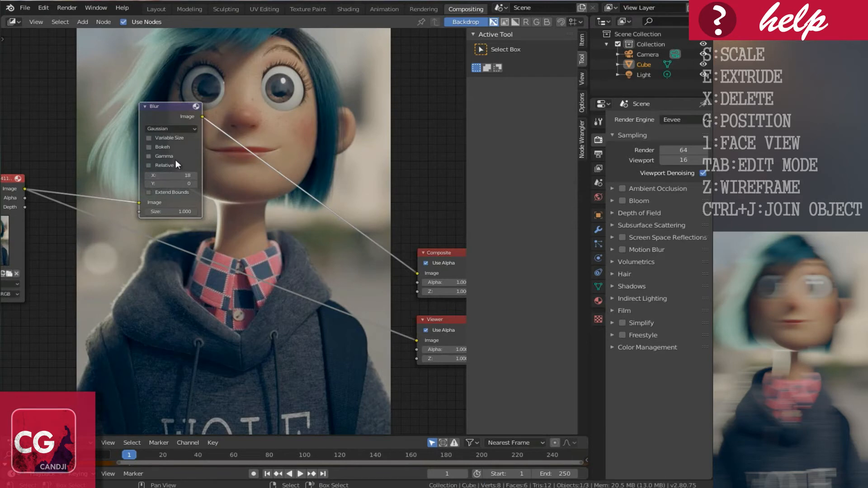
scroll(172, 162, "down", 1)
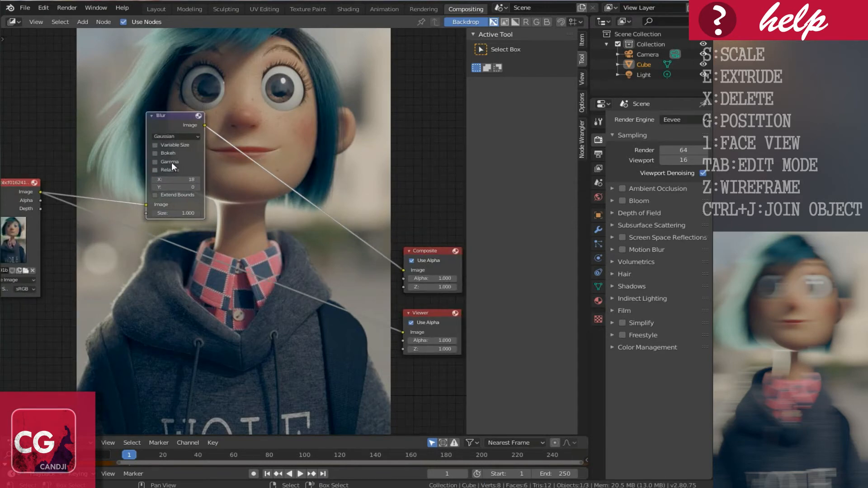
Step: Render the current frame to check the blur in the Composite output, and close the render result
key("F12")
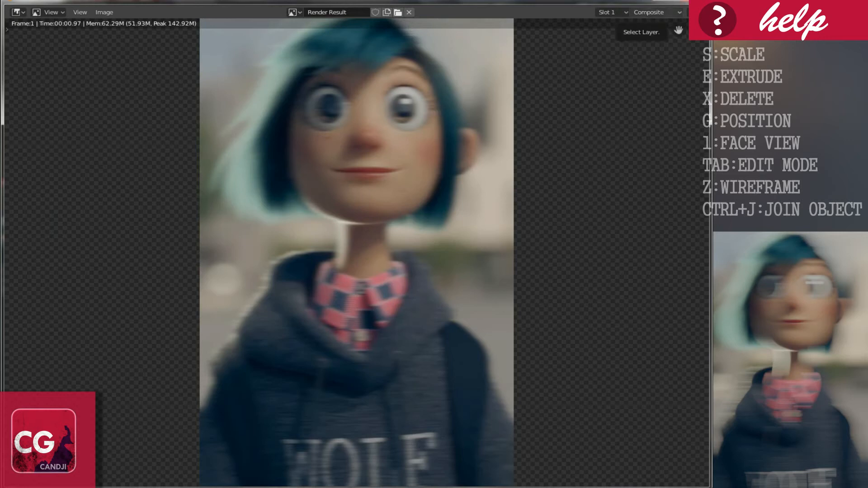
key("Escape")
scroll(213, 243, "down", 1)
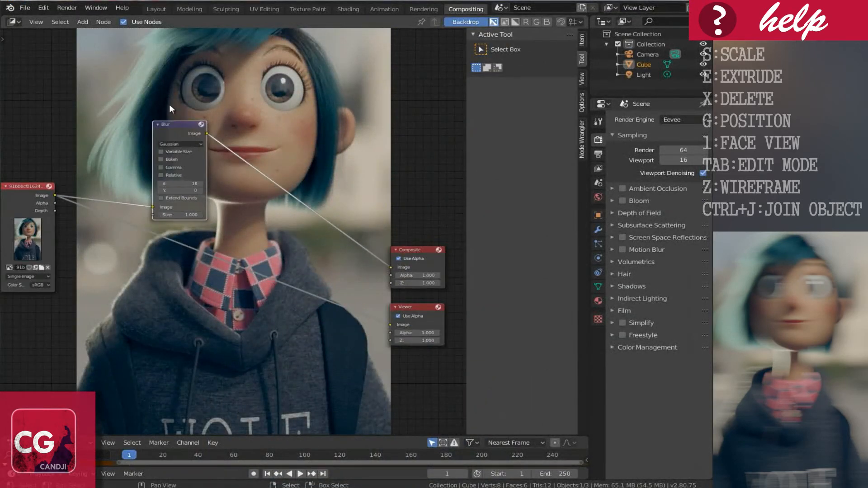
Step: Rearrange the node layout by moving the Viewer node closer to the Blur node and the Blur node above the Image-to-Viewer link
left_click_drag(169, 124, 145, 196)
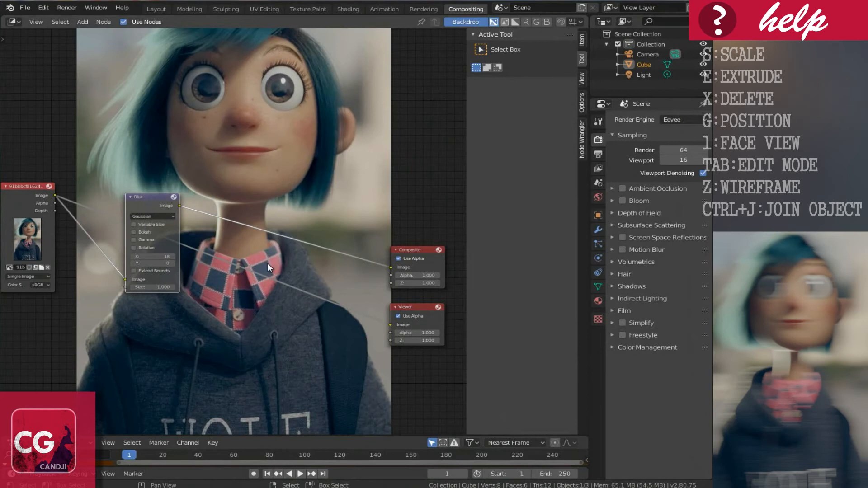
scroll(365, 325, "up", 1)
middle_click_drag(363, 326, 300, 308)
left_click_drag(356, 294, 276, 279)
middle_click_drag(38, 249, 91, 252)
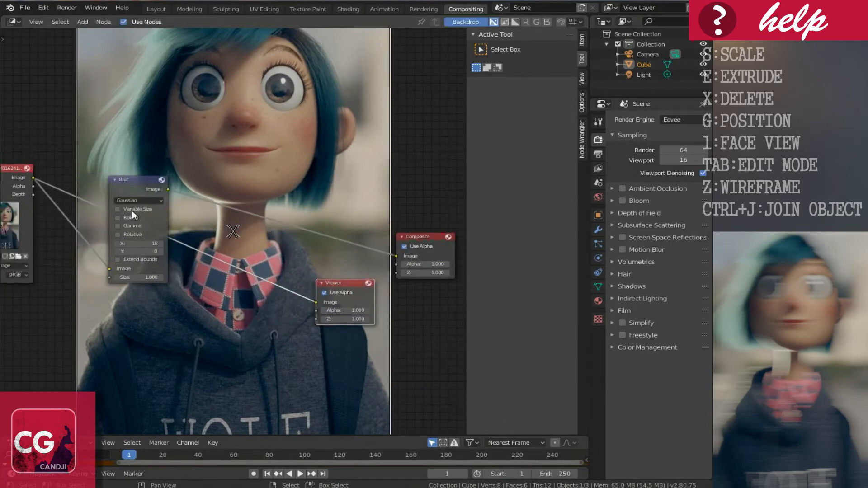
left_click_drag(132, 179, 150, 103)
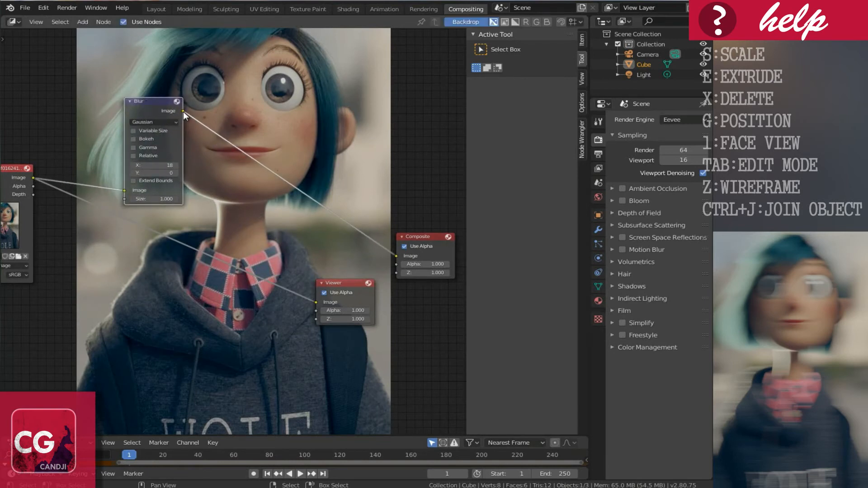
Step: Link the Blur node's Image output to the Viewer node's Image input so the backdrop previews the blur
left_click_drag(183, 111, 422, 289)
scroll(145, 203, "up", 3)
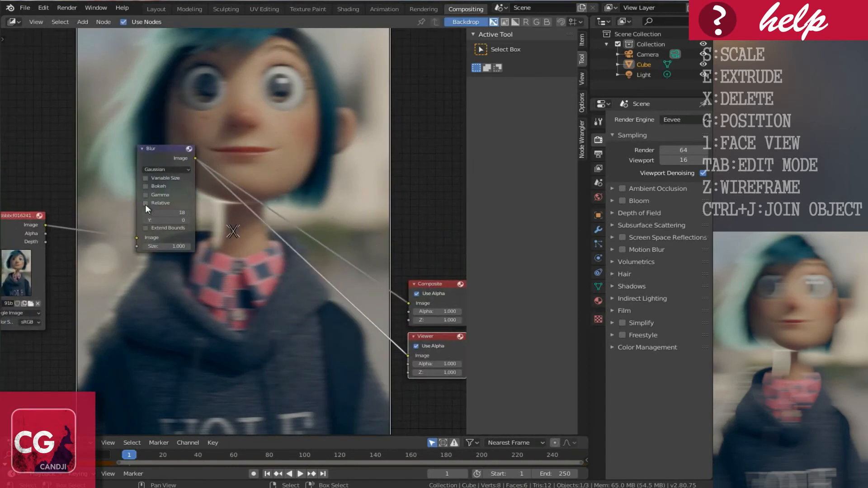
scroll(144, 203, "down", 2)
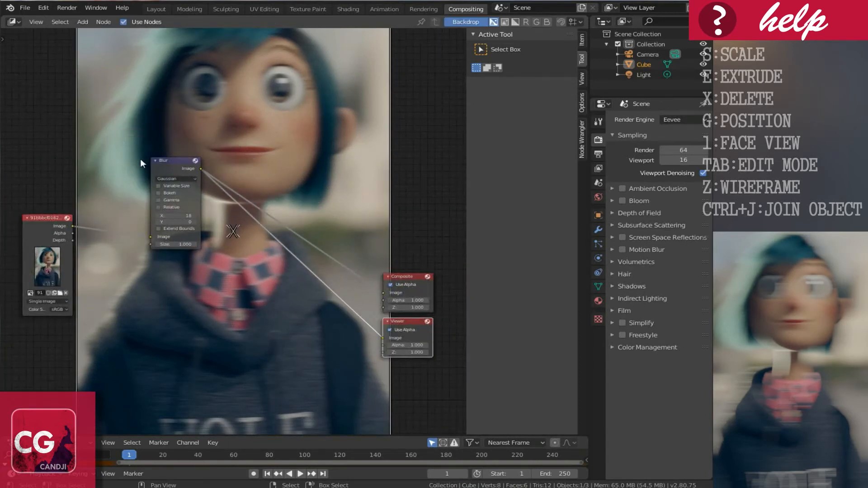
scroll(125, 145, "up", 2)
middle_click_drag(126, 144, 170, 200)
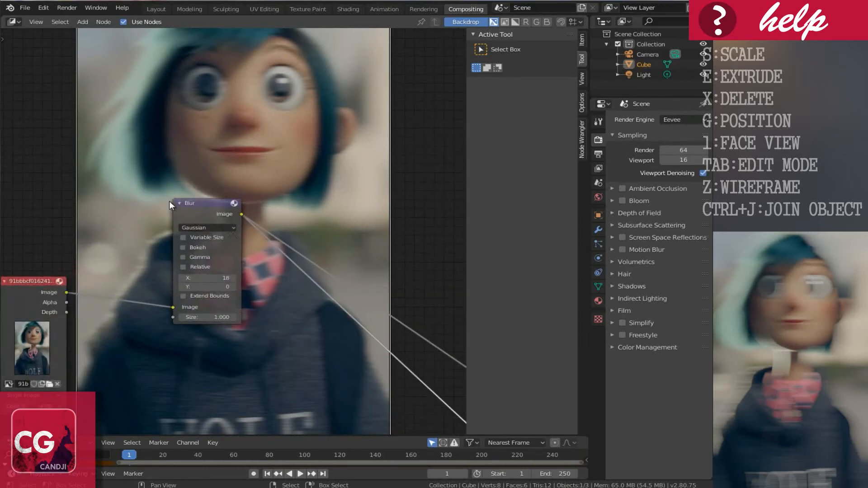
Step: Enable Gamma on the Blur node, toggling it off and on again to compare the blurred backdrop
scroll(192, 270, "up", 2)
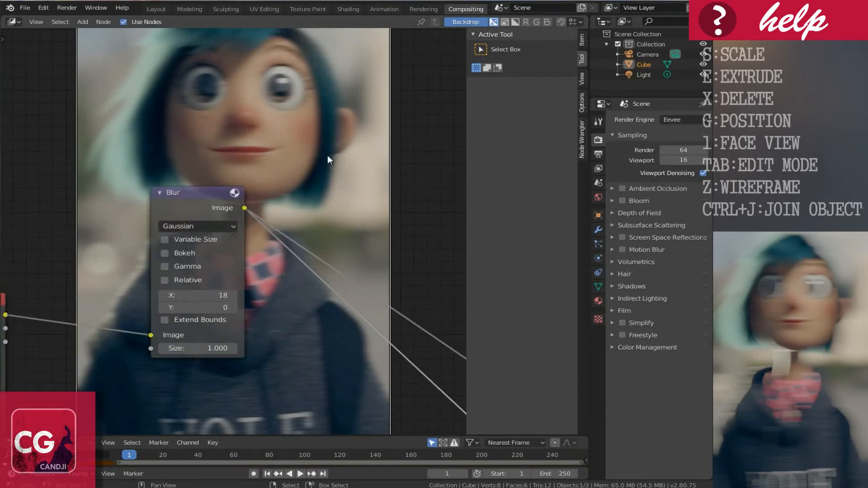
scroll(189, 269, "up", 1)
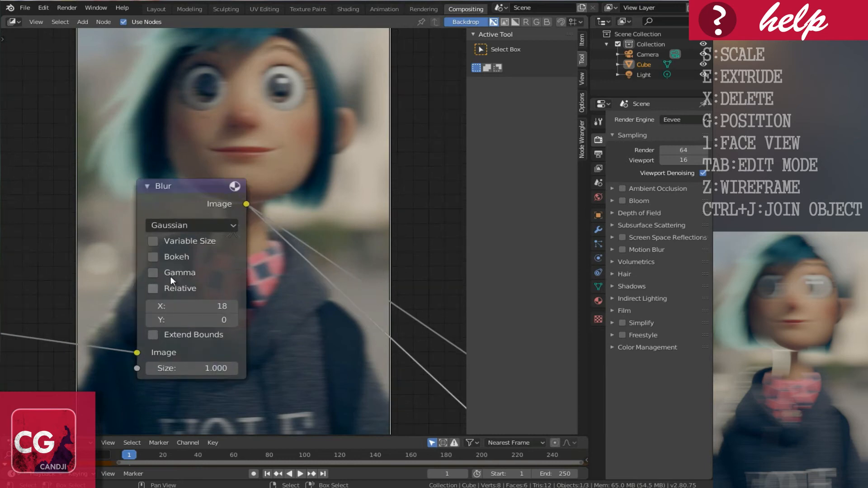
left_click(152, 273)
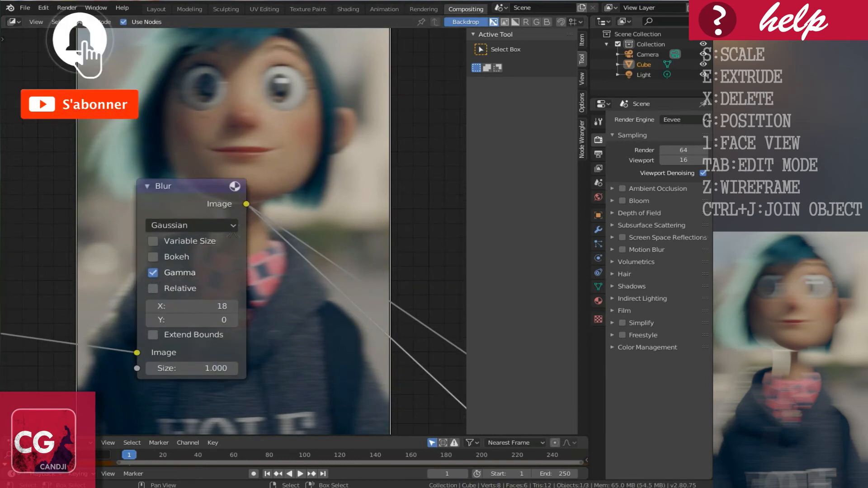
left_click(152, 274)
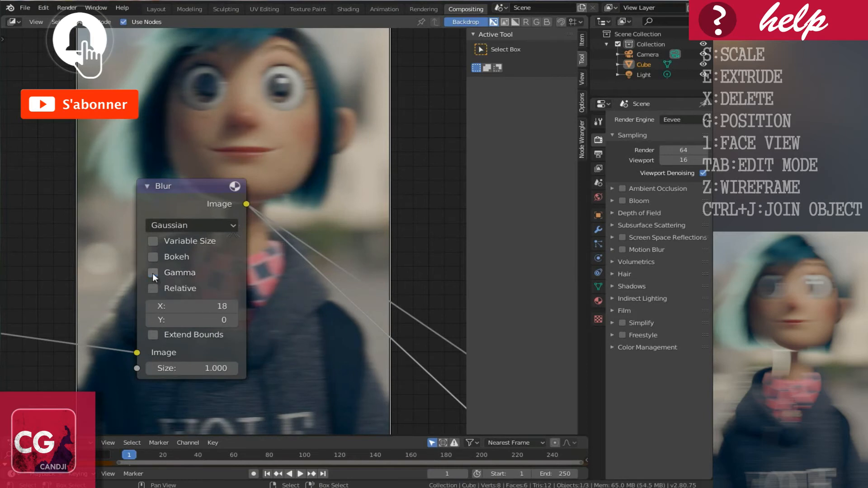
left_click(153, 274)
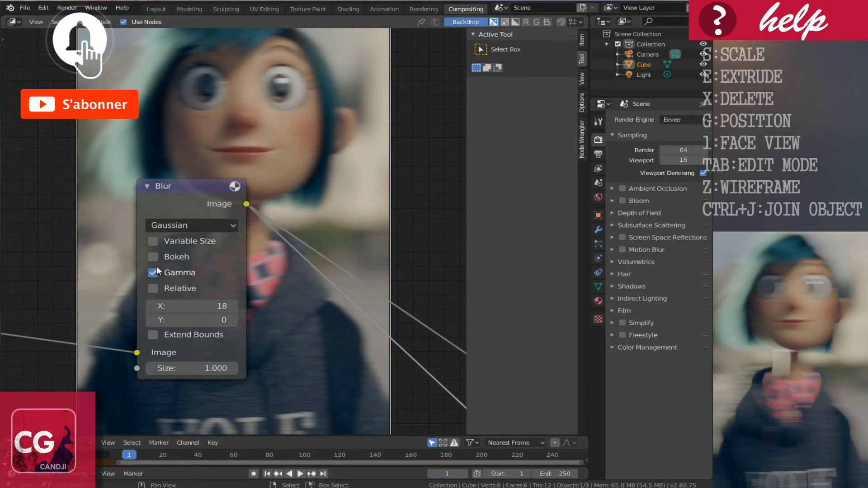
Step: Try the Flat, Tent, Quadratic and Cubic filter types in turn on the Blur node
scroll(157, 266, "down", 2)
middle_click_drag(166, 224, 205, 137)
scroll(197, 169, "down", 2)
scroll(217, 119, "down", 1)
left_click(219, 168)
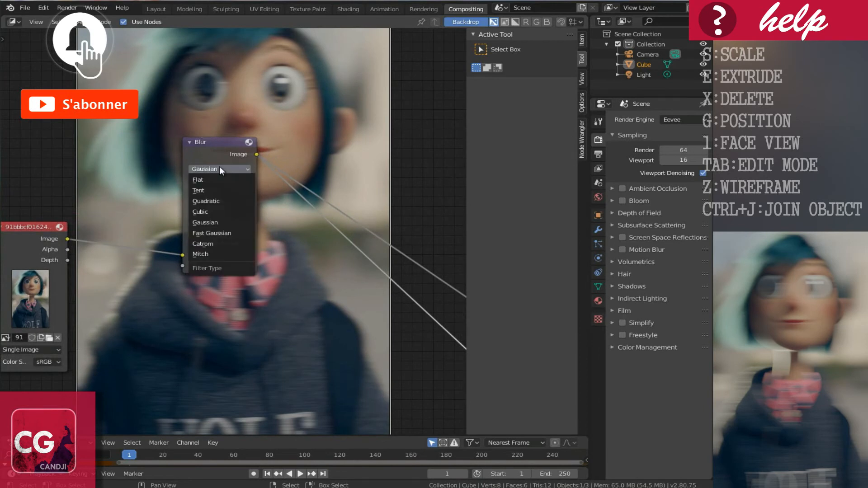
left_click(202, 180)
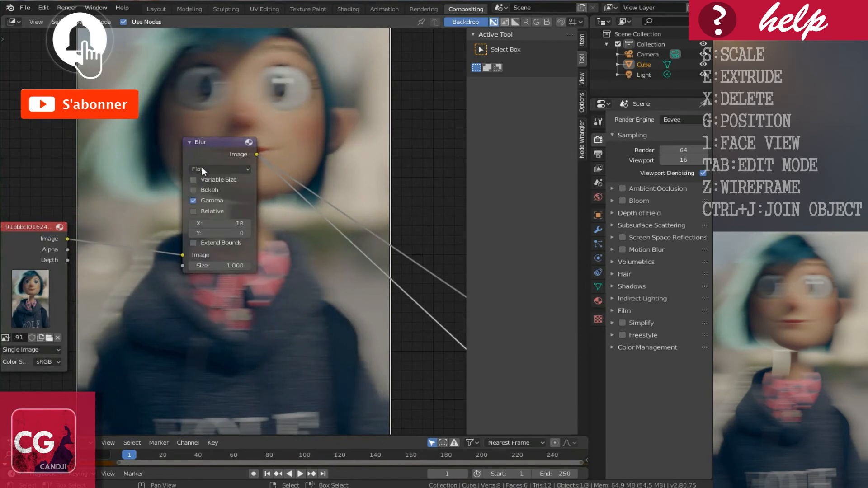
left_click(209, 169)
left_click(208, 189)
left_click(208, 169)
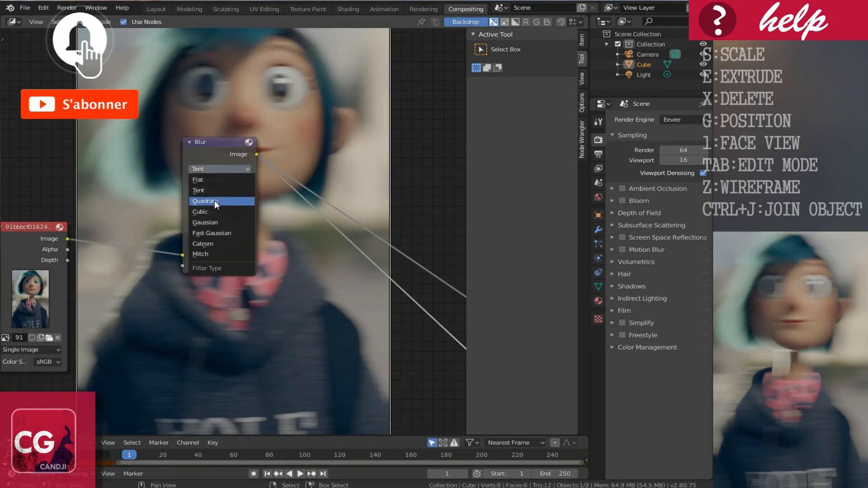
left_click(213, 201)
left_click(209, 168)
left_click(212, 211)
Step: Try the Fast Gaussian, Catrom and Mitch filter types in turn on the Blur node
left_click(207, 168)
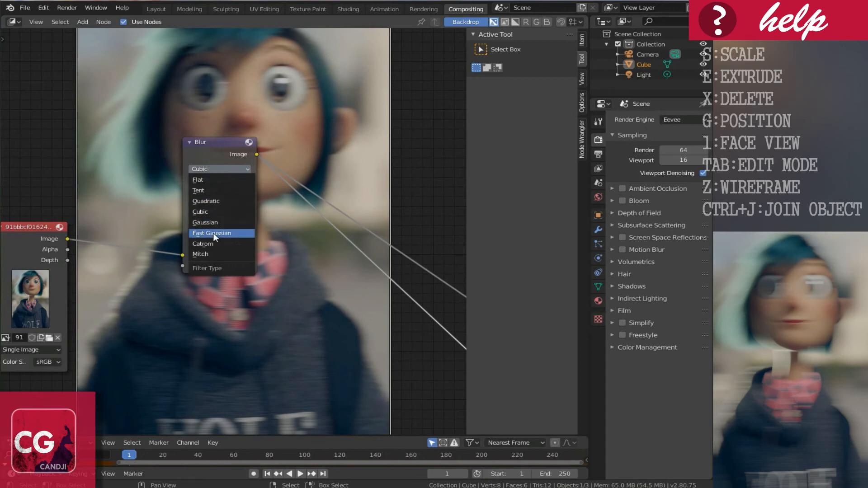
left_click(209, 233)
left_click(207, 168)
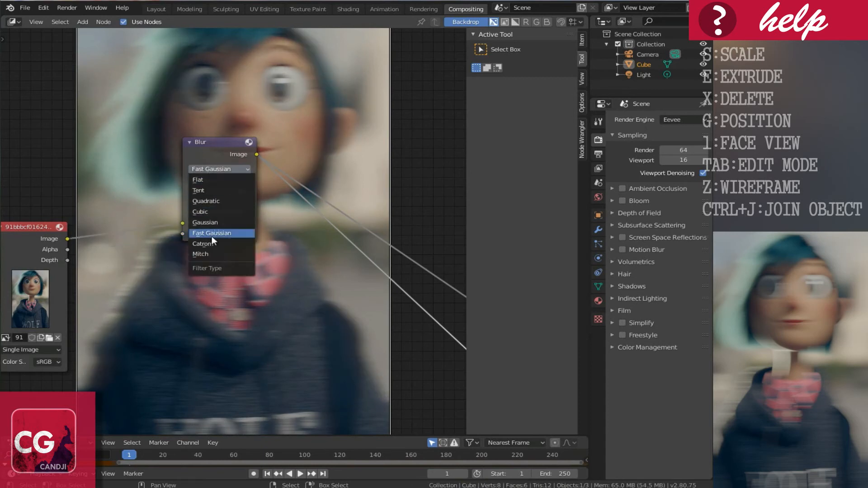
left_click(216, 244)
left_click(209, 169)
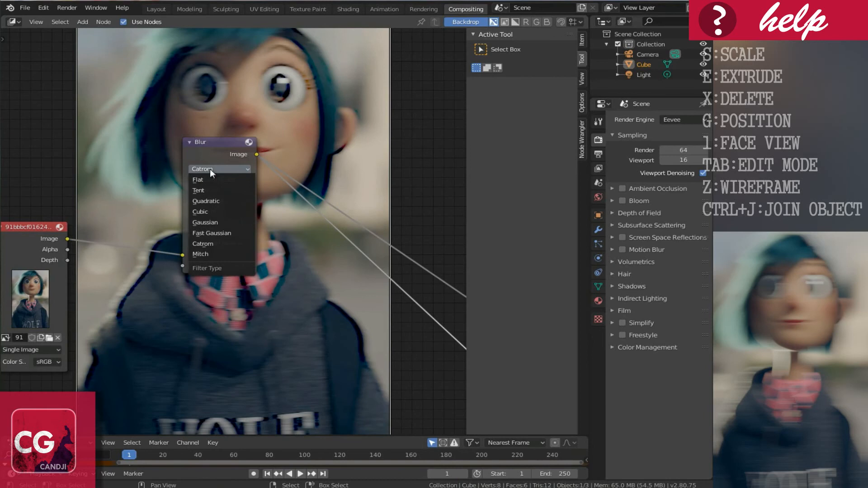
left_click(222, 254)
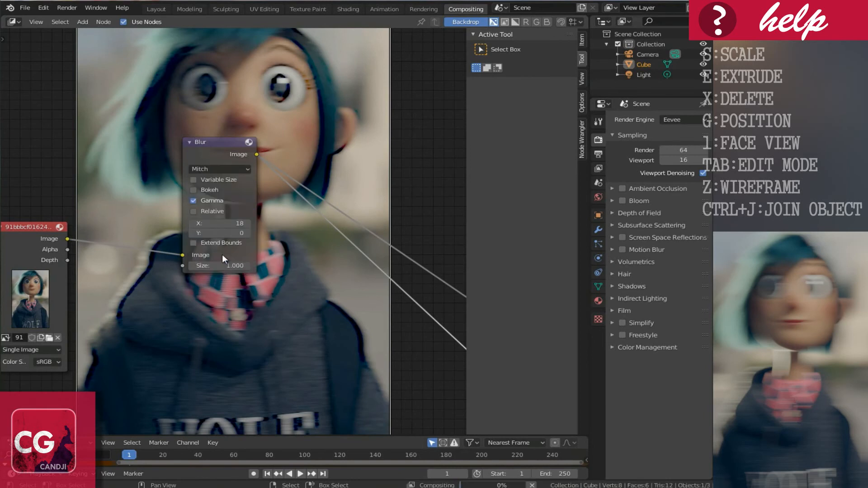
left_click(220, 171)
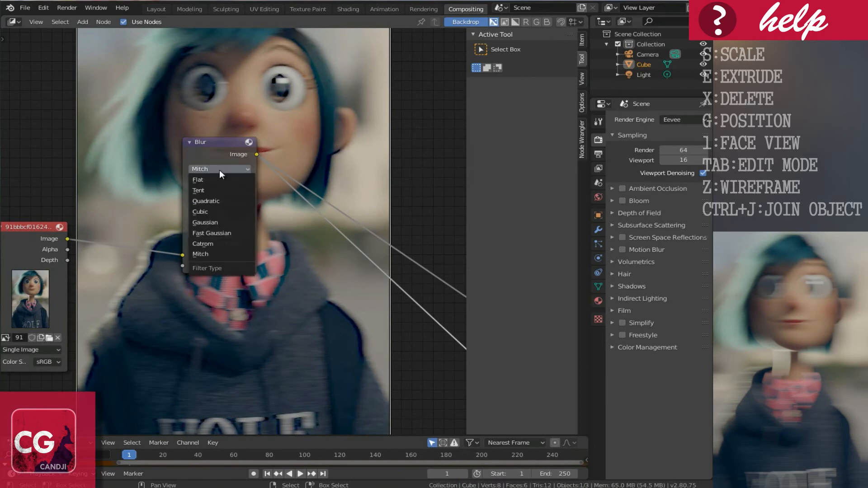
left_click(219, 253)
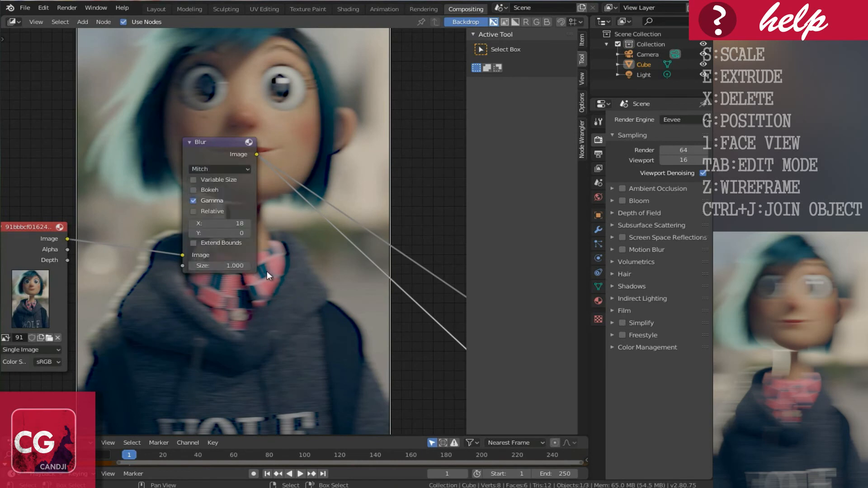
Step: Move the Image node up so it sits level with the upper part of the Blur node
scroll(267, 271, "down", 6)
middle_click_drag(266, 271, 248, 275)
left_click_drag(95, 236, 116, 162)
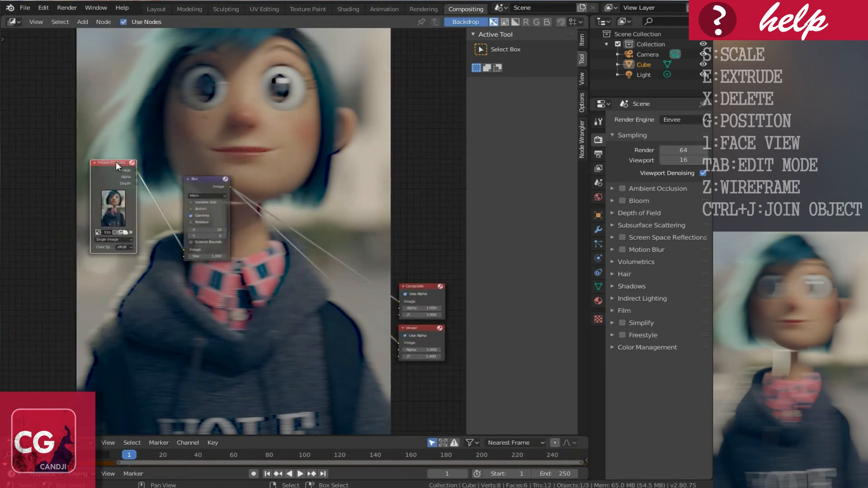
Step: Set the Blur node's filter type back to Gaussian
scroll(132, 200, "up", 1)
left_click(195, 233)
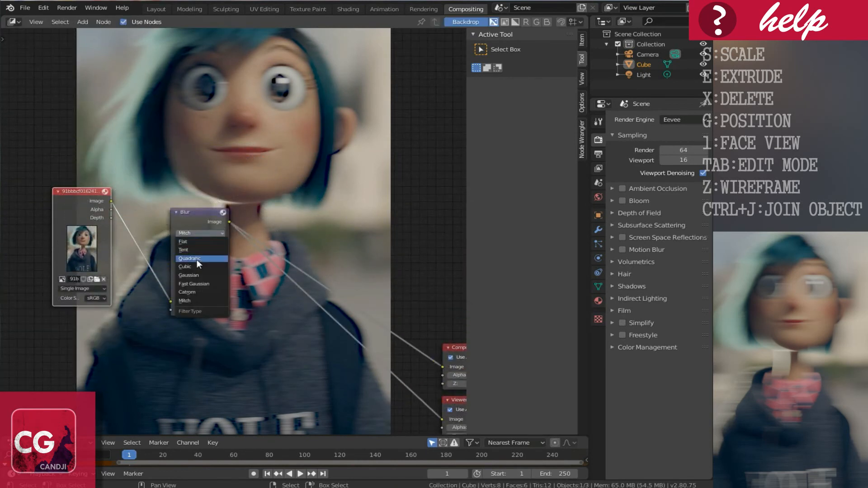
left_click(190, 275)
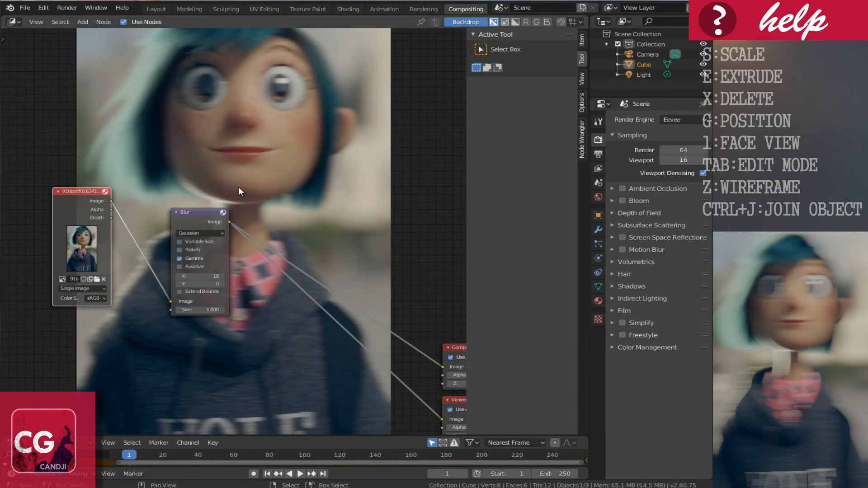
Step: Raise the Blur node's X size to 20
scroll(239, 187, "up", 2)
middle_click_drag(265, 258, 260, 206)
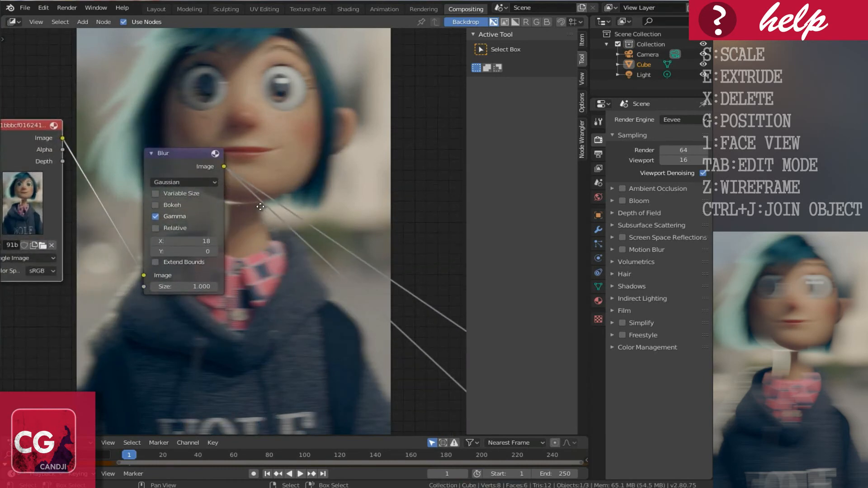
scroll(221, 212, "up", 1)
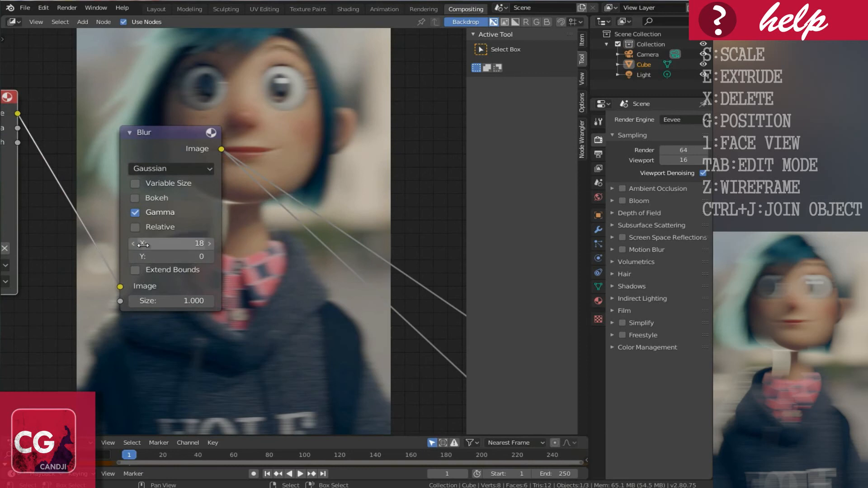
left_click(210, 244)
left_click(210, 244)
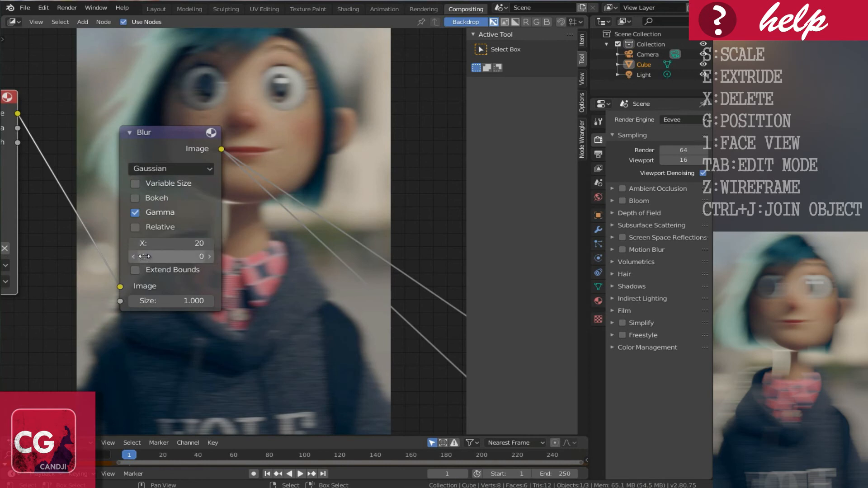
Step: Raise the Blur node's Y size one unit at a time to 17 to preview vertical blurring
left_click(212, 257)
left_click(213, 257)
left_click(212, 256)
left_click(212, 256)
left_click(213, 256)
left_click(213, 256)
left_click(213, 256)
left_click(212, 257)
left_click(213, 256)
left_click(213, 257)
left_click(213, 256)
left_click(213, 256)
left_click(212, 256)
left_click(213, 256)
left_click(213, 257)
left_click(212, 257)
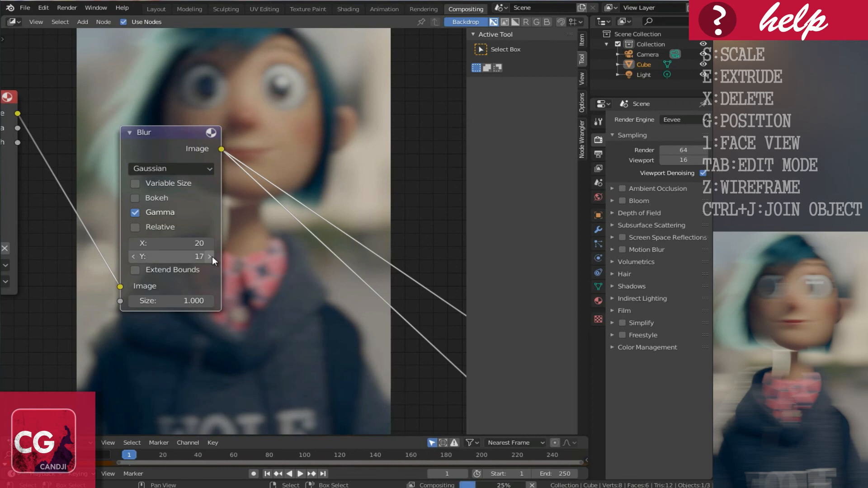
Step: Reset the Blur node's Y size to 0
left_click(132, 256)
left_click(164, 256)
type("0")
key("Return")
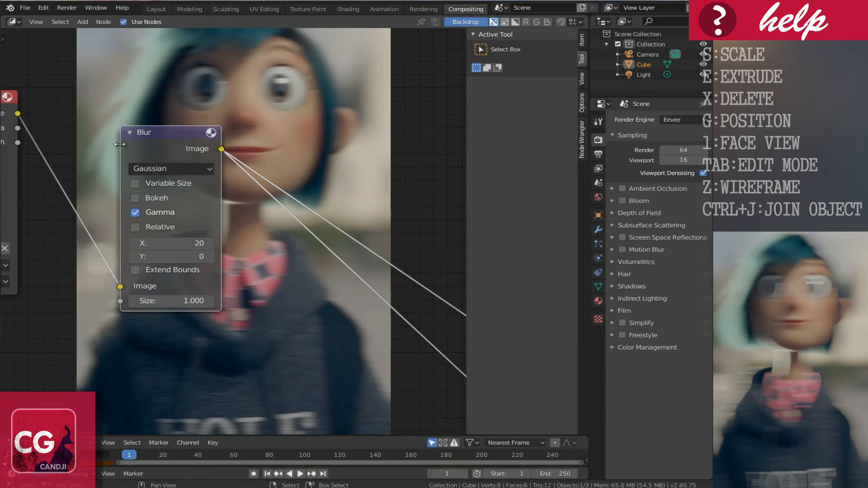